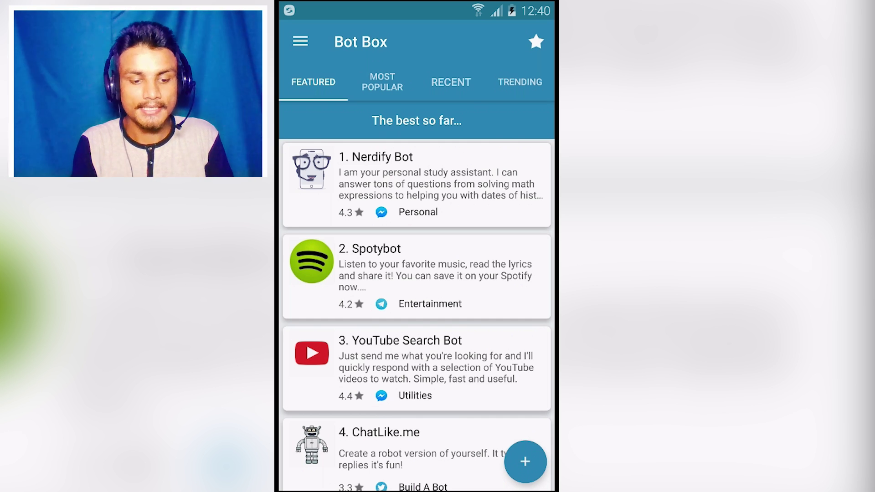
Open Nerdify Bot's page, test it in Messenger (7×90 = 630), then close the chat
click(416, 183)
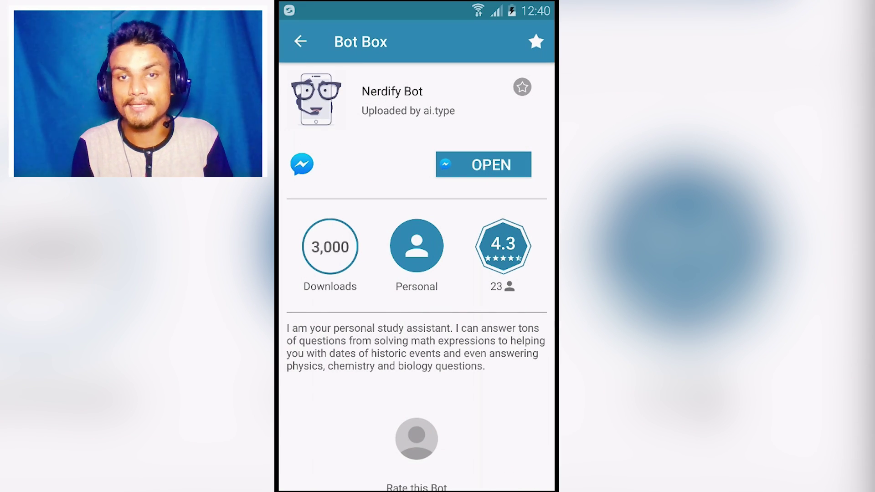
click(483, 165)
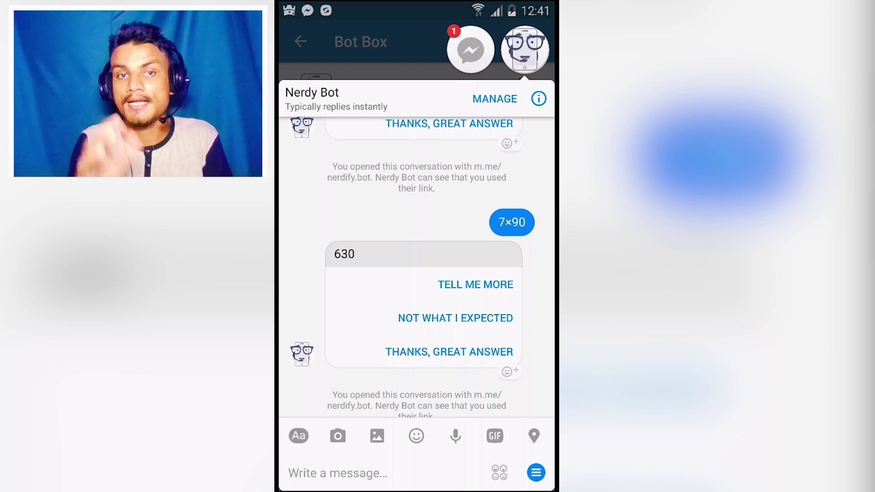
click(525, 50)
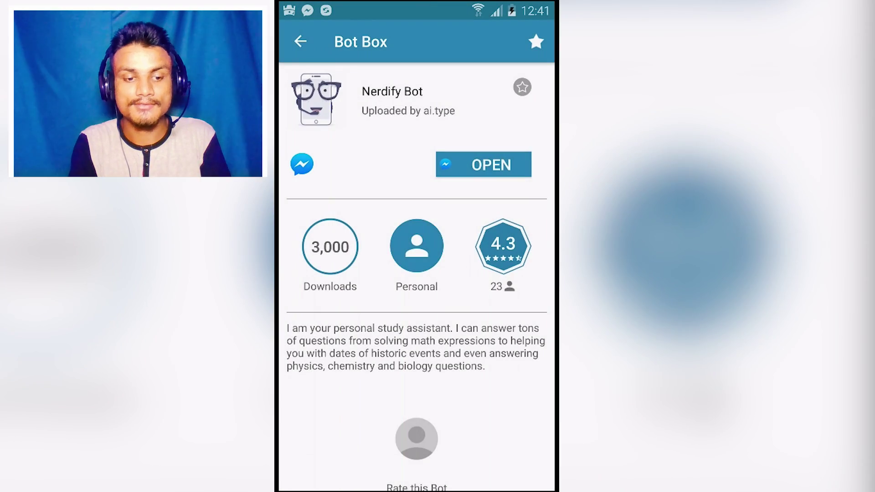
Go back to the Featured bots and view the Most Popular, Recent and Trending lists
click(301, 41)
scroll(417, 273, down, 2)
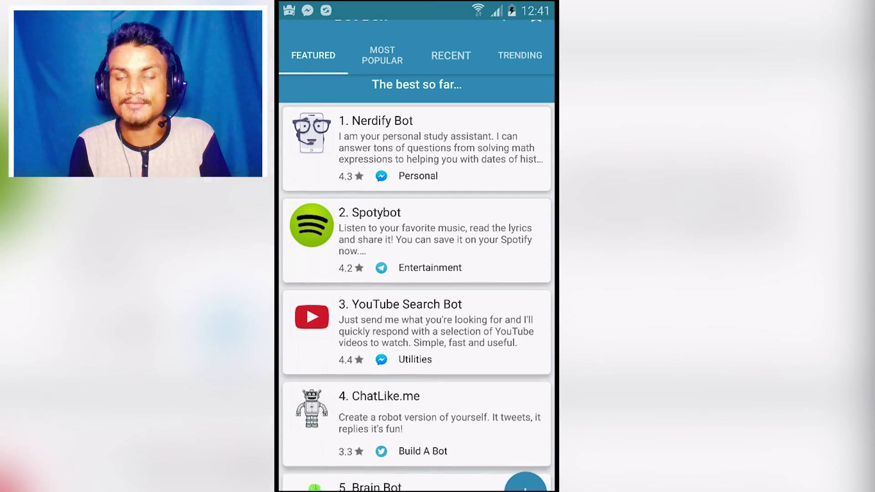
scroll(417, 273, up, 2)
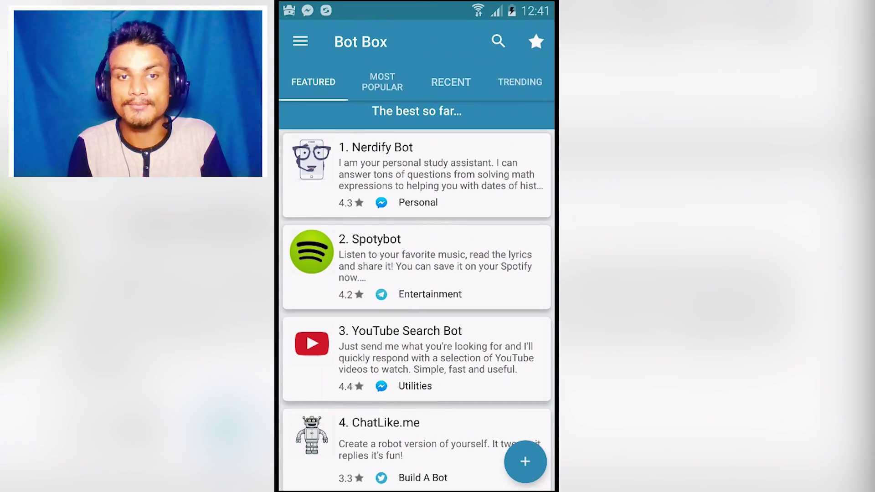
scroll(416, 273, down, 3)
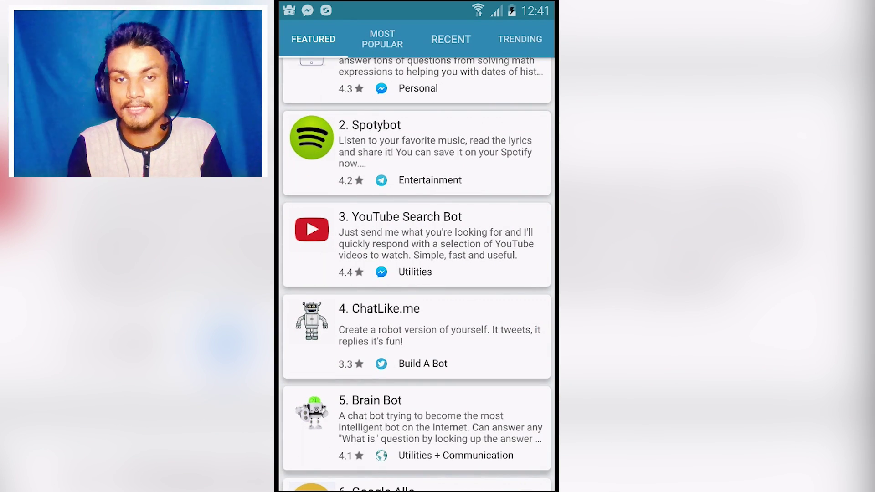
scroll(416, 274, down, 3)
scroll(416, 273, down, 3)
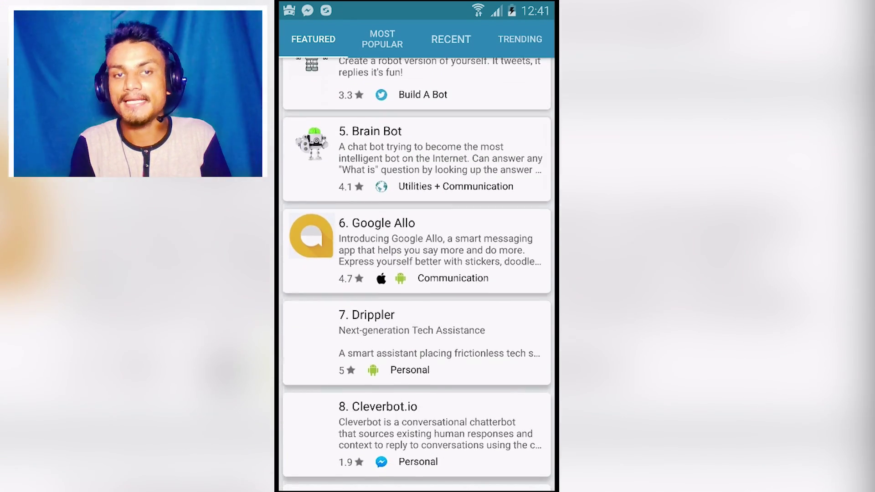
scroll(416, 274, down, 3)
scroll(417, 274, down, 2)
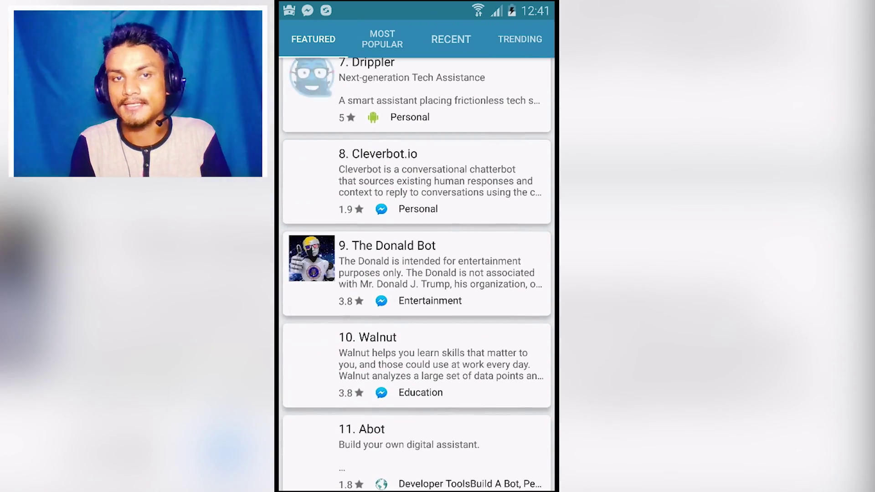
scroll(416, 274, down, 2)
scroll(416, 274, down, 2)
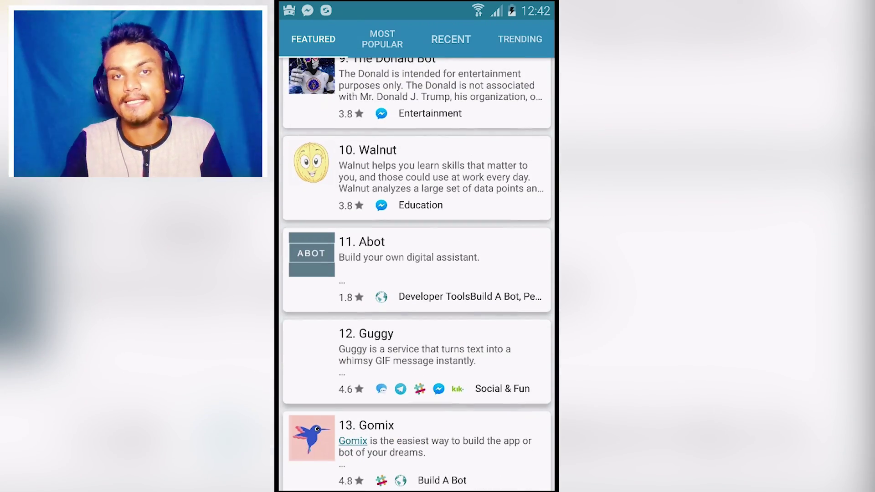
scroll(417, 274, up, 3)
scroll(417, 273, up, 4)
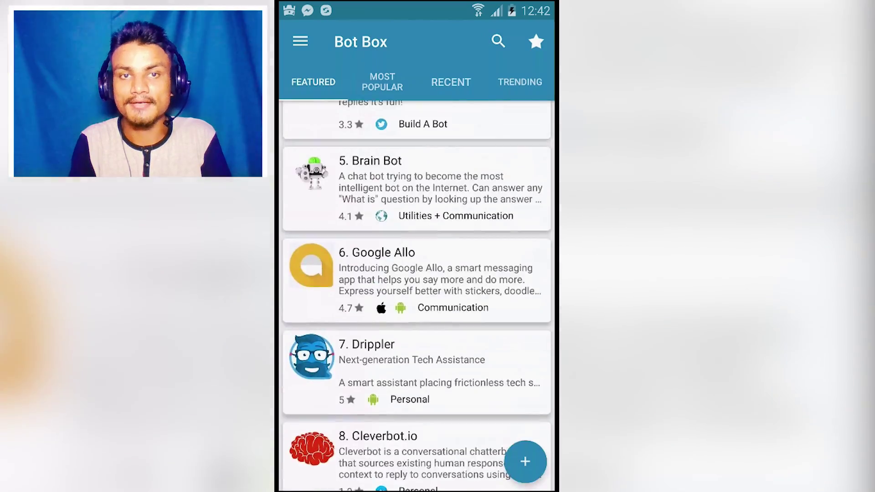
click(382, 81)
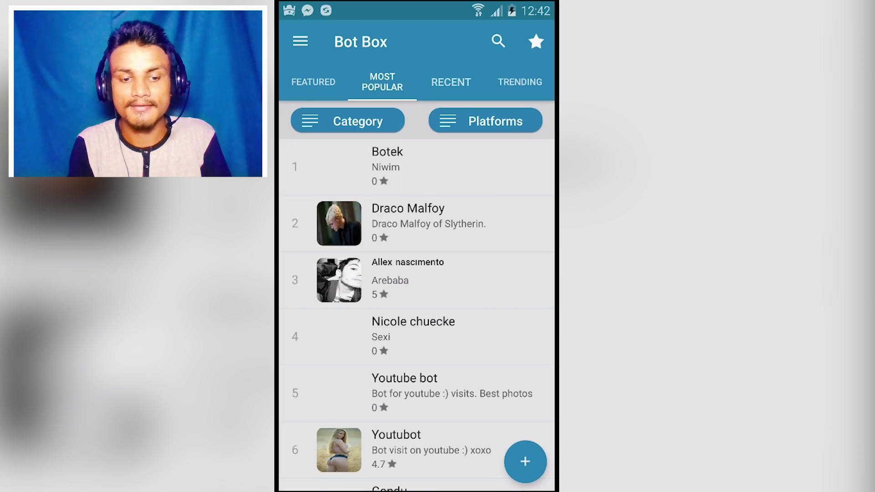
click(450, 81)
click(520, 81)
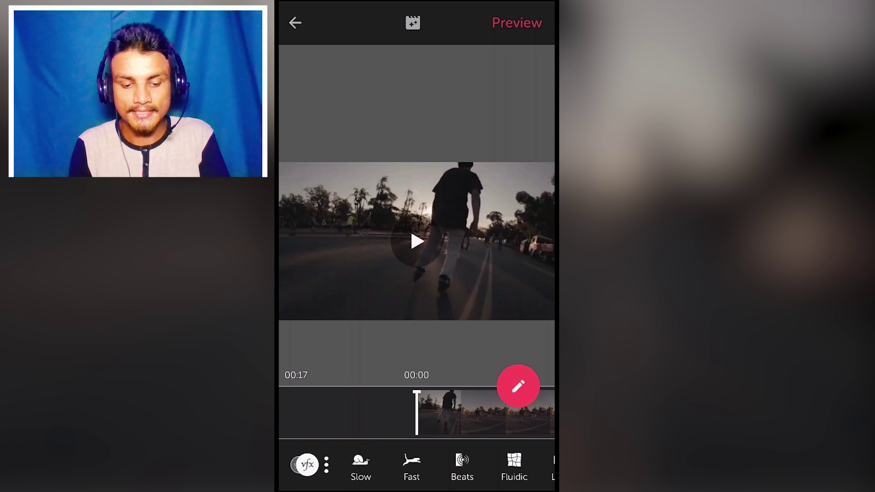
scroll(445, 469, right, 5)
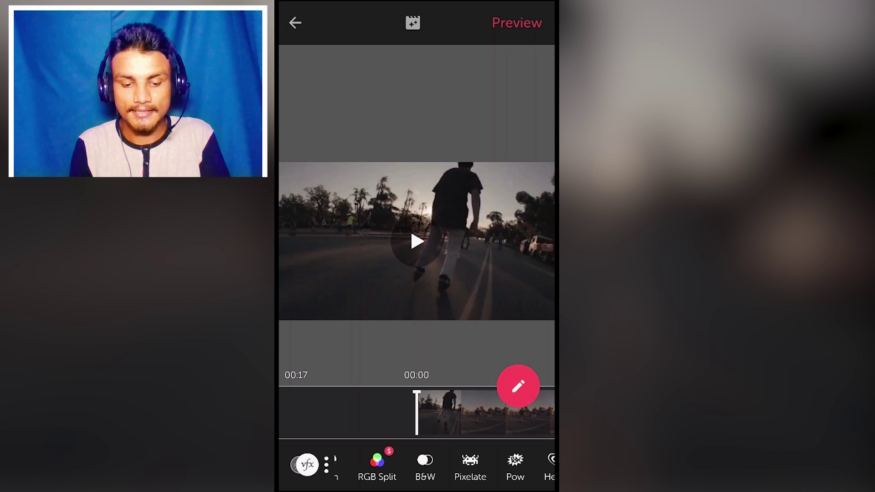
scroll(444, 468, left, 5)
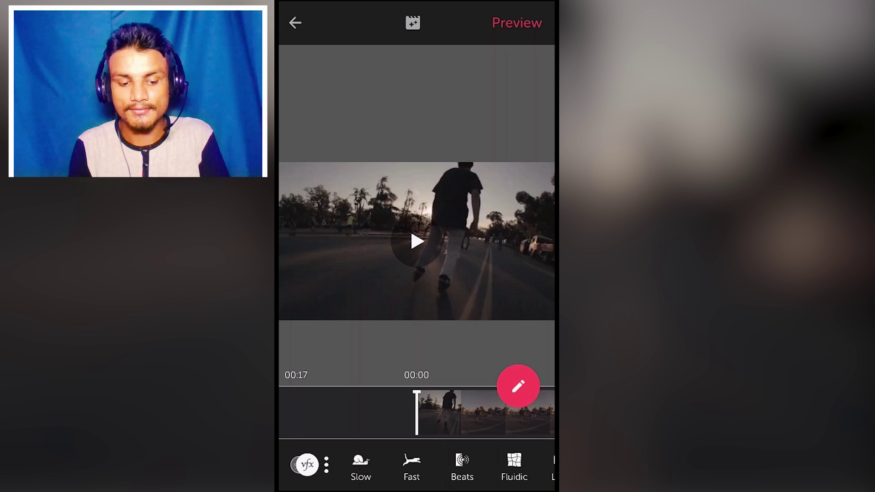
Apply Slow, Fast and Beats vfx during playback, then switch the bar to sfx
click(360, 466)
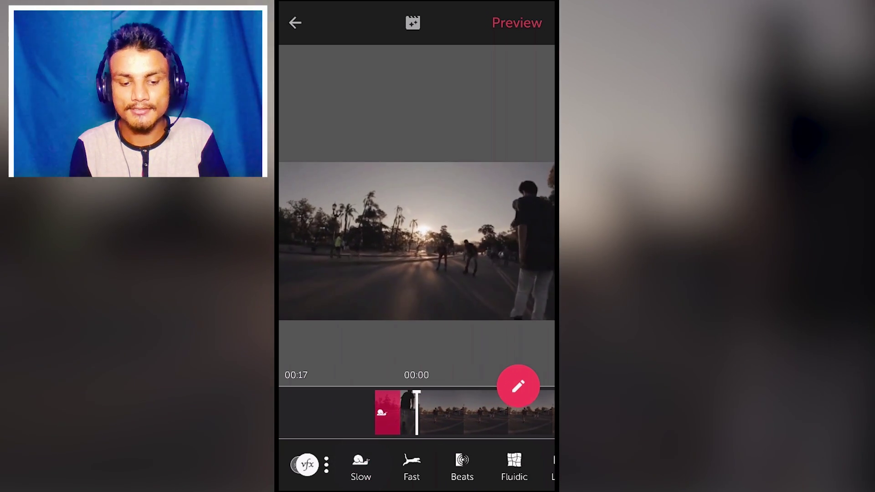
click(412, 465)
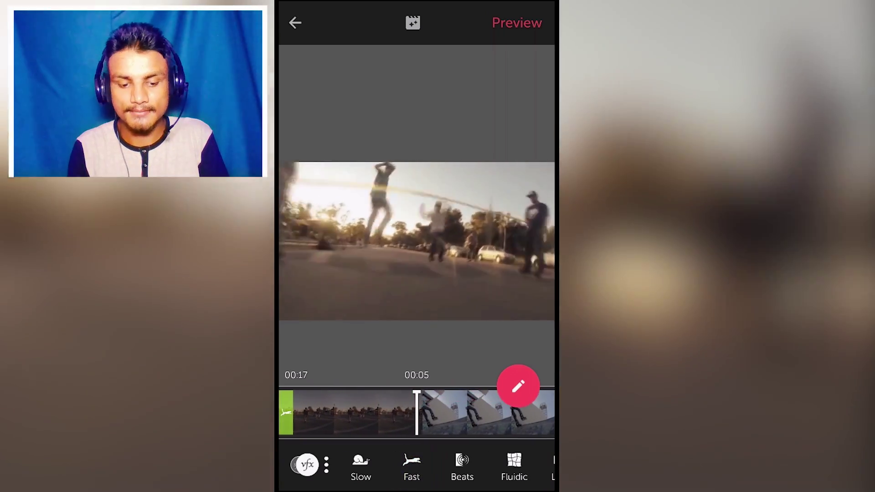
click(462, 465)
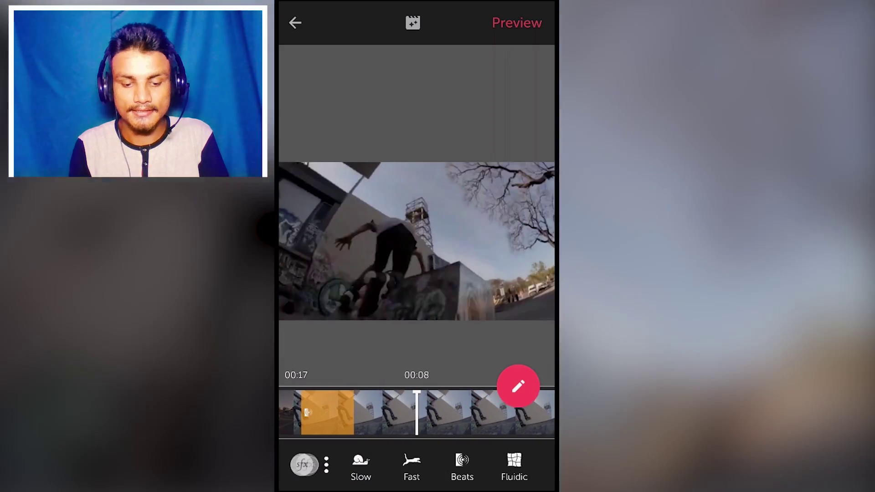
click(305, 465)
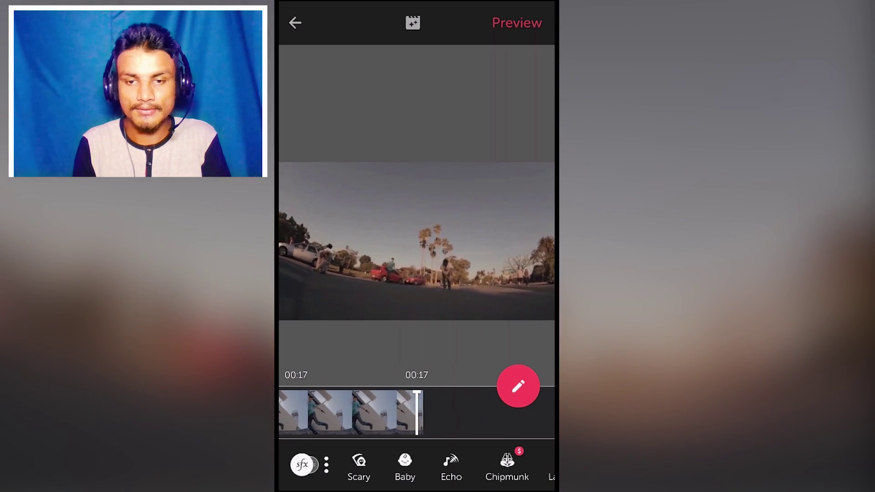
scroll(444, 469, right, 5)
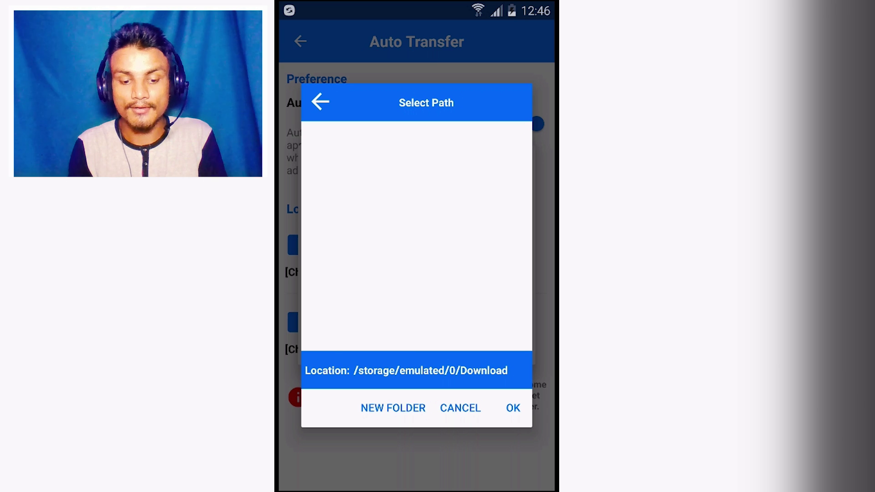
Set Download as the Auto Transfer source and /storage/0403-0201 as the destination
click(512, 408)
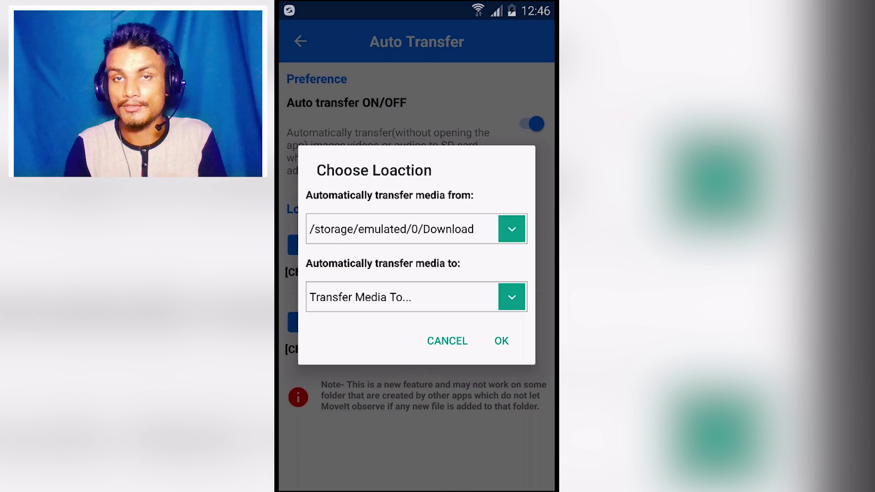
click(512, 297)
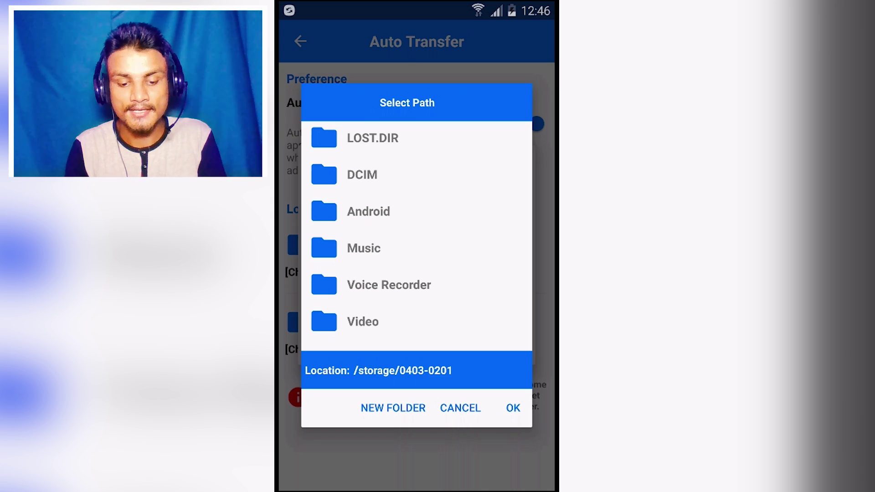
click(513, 407)
click(502, 341)
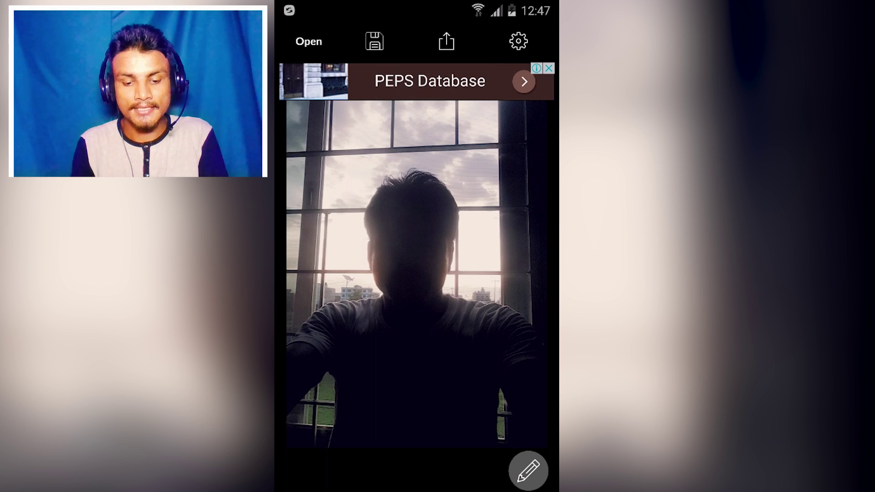
Apply the Artistic Charcoal effect in Shade3 to the window-silhouette selfie
click(528, 470)
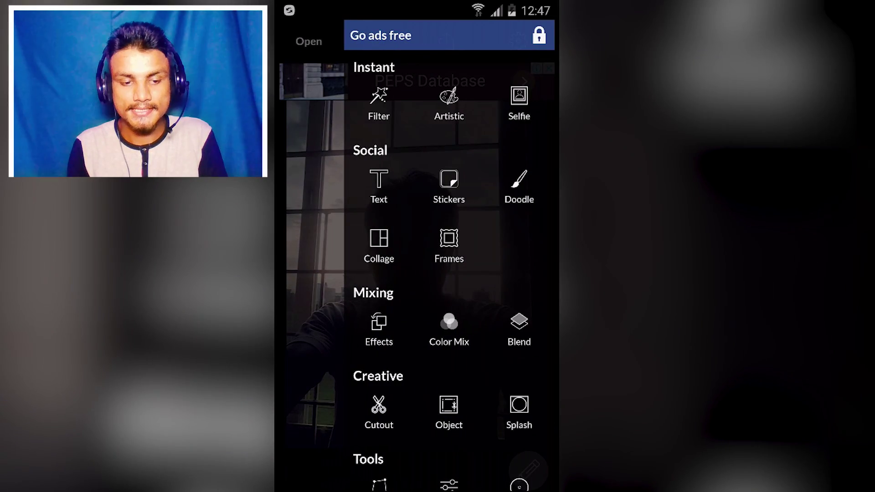
scroll(448, 273, down, 3)
scroll(448, 274, up, 3)
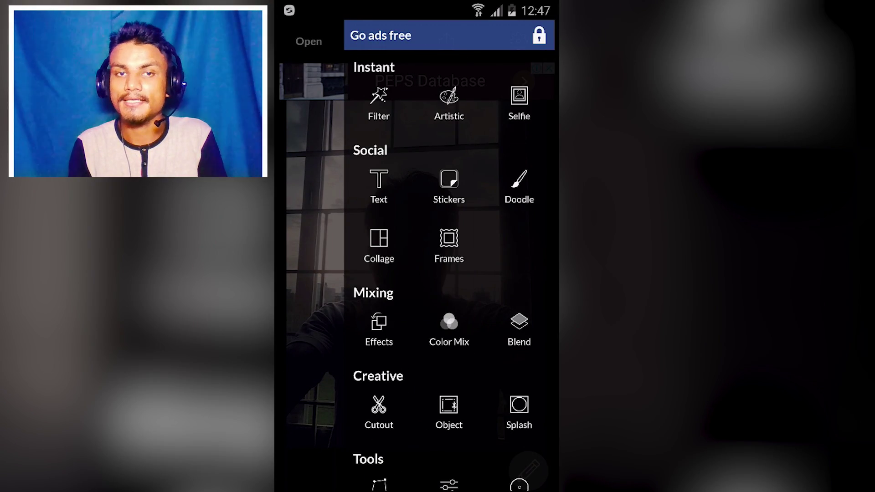
scroll(449, 274, down, 3)
scroll(449, 274, up, 3)
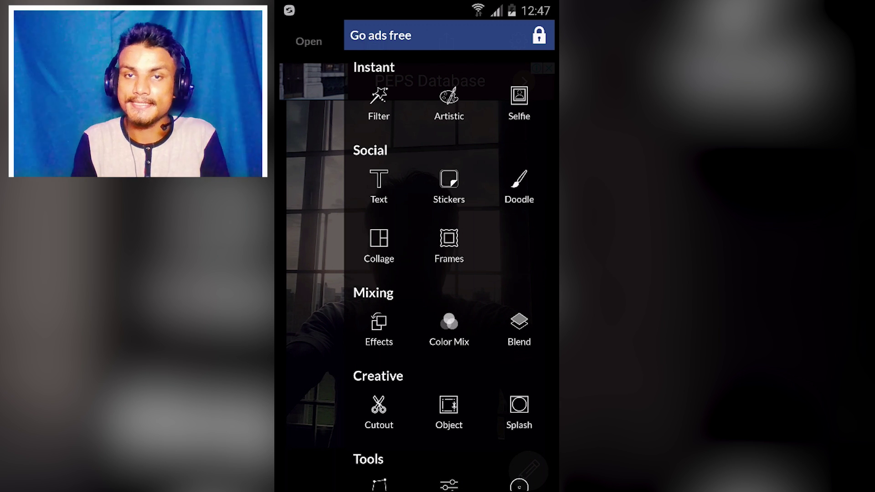
scroll(449, 274, down, 3)
scroll(449, 274, down, 2)
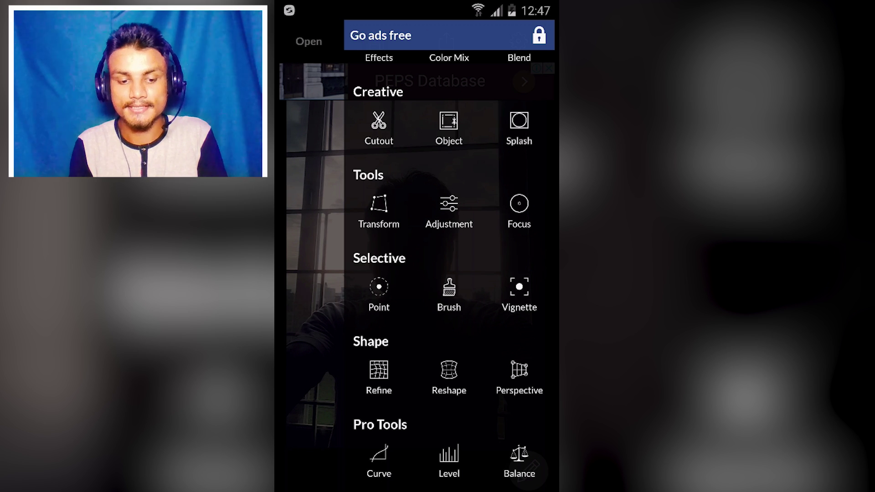
scroll(449, 273, up, 2)
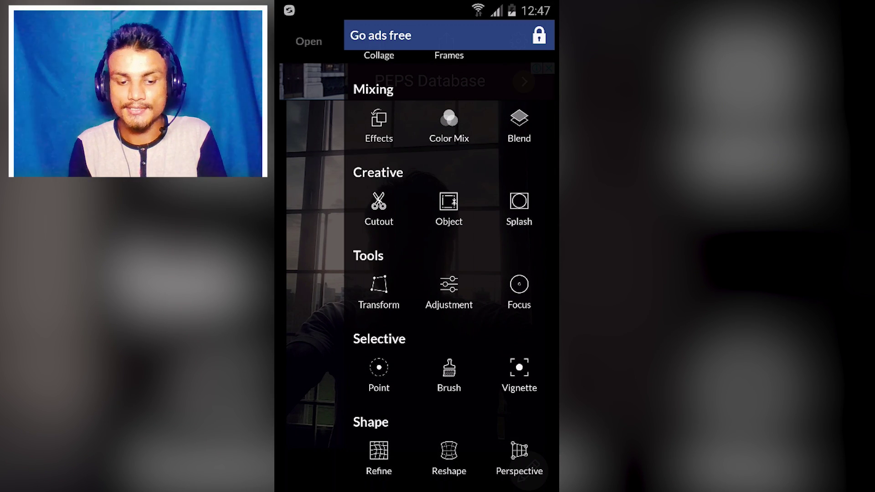
scroll(449, 274, down, 2)
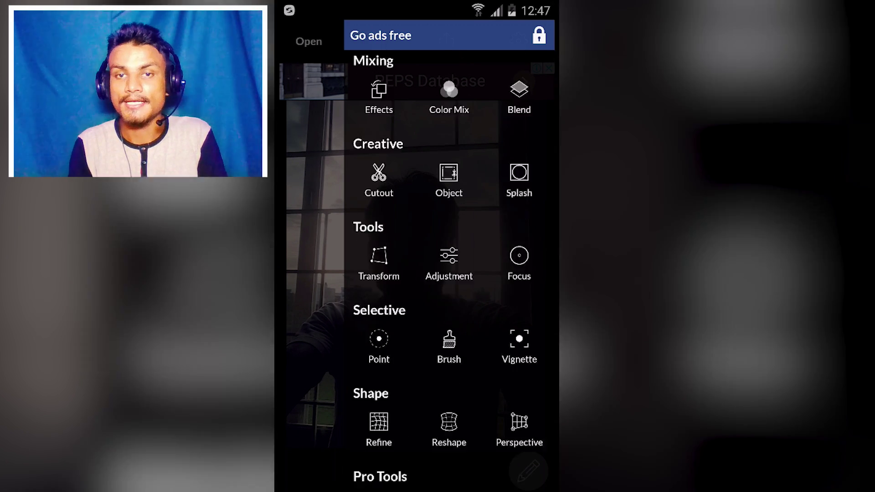
scroll(449, 274, up, 3)
scroll(448, 274, down, 1)
scroll(448, 273, up, 3)
scroll(448, 274, up, 3)
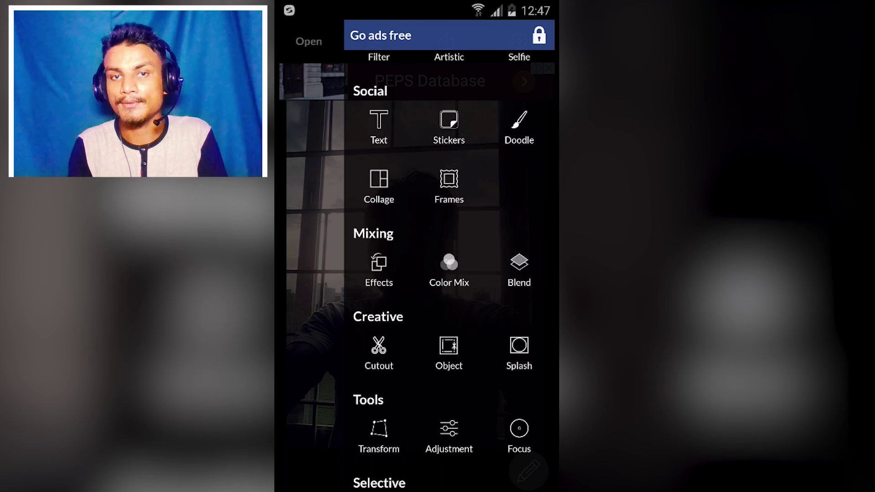
scroll(449, 274, up, 2)
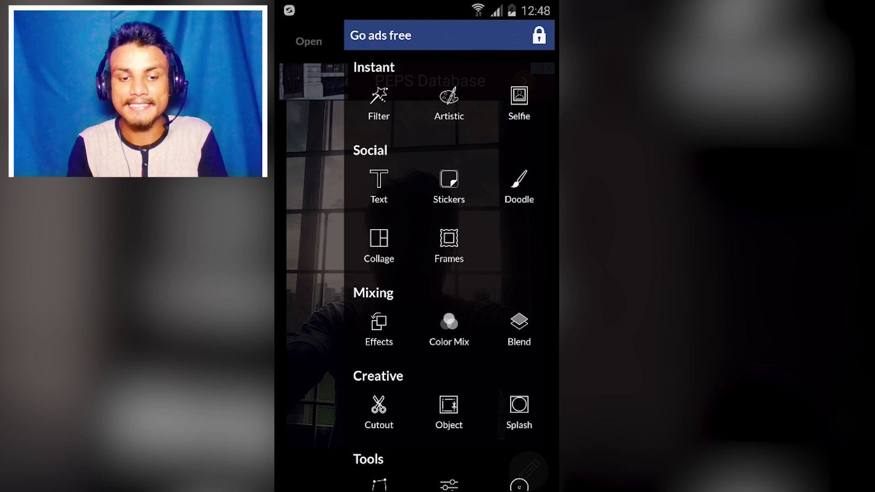
scroll(449, 274, down, 4)
scroll(449, 273, up, 3)
scroll(449, 274, down, 3)
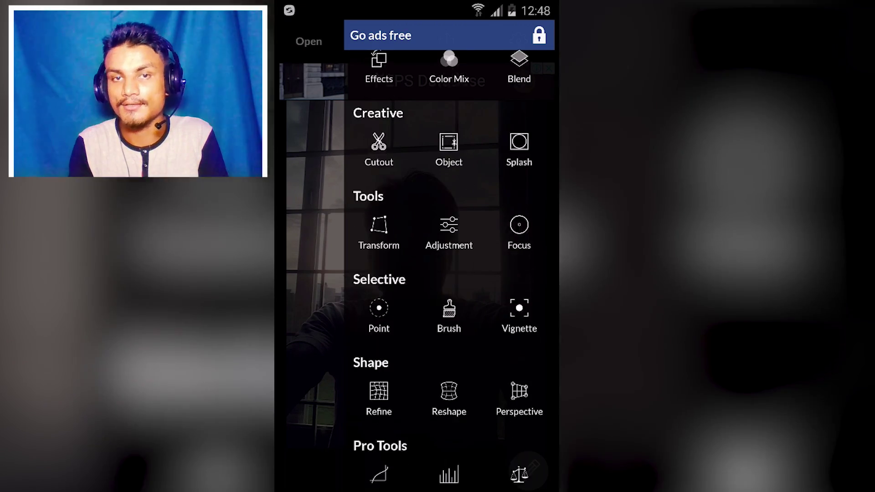
scroll(449, 274, up, 4)
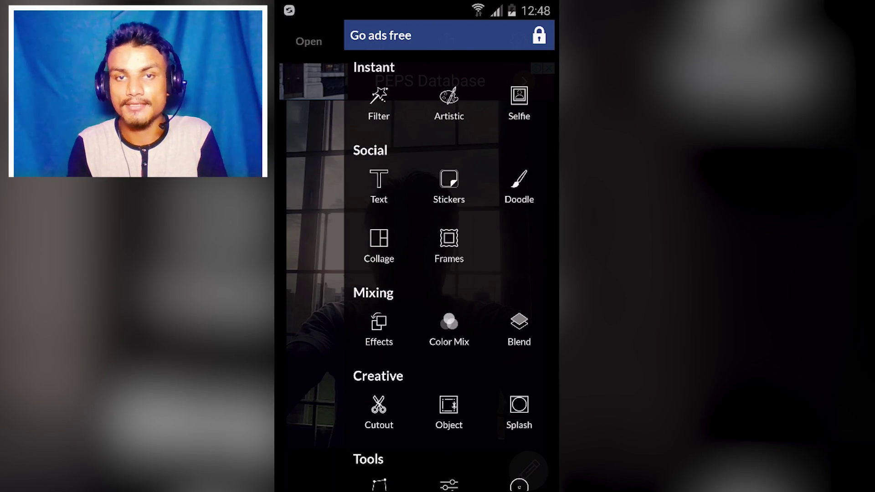
click(449, 103)
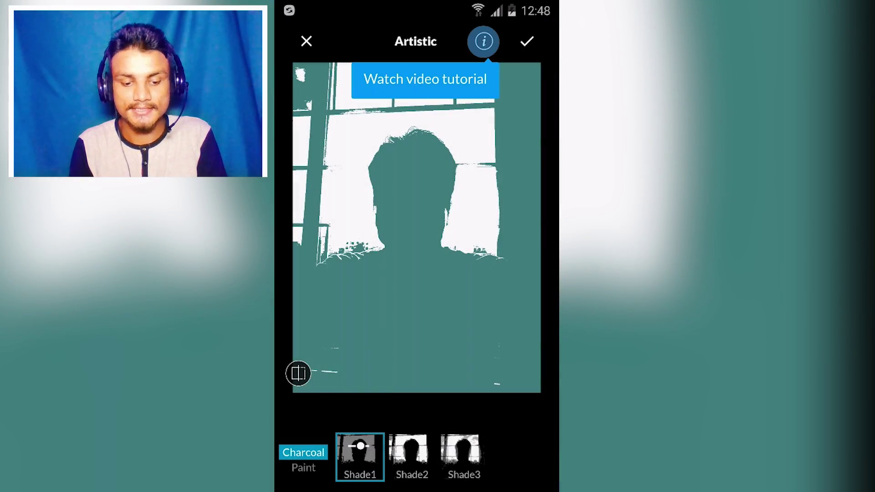
click(464, 456)
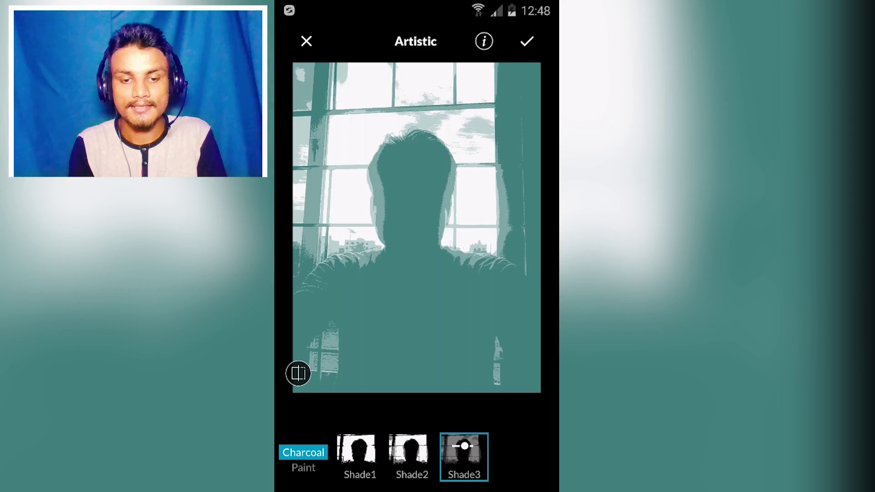
click(527, 41)
Bring back the tools menu on the charcoal photo to reach Filter
click(527, 469)
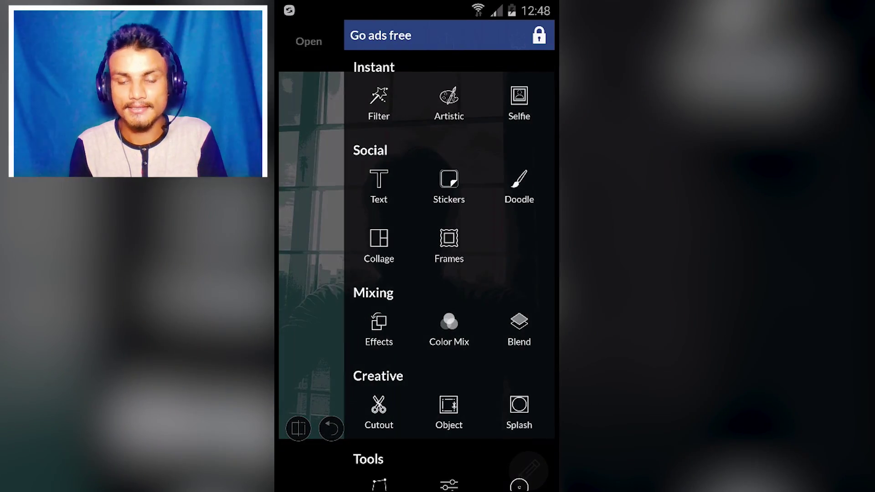
scroll(448, 273, down, 5)
scroll(449, 273, down, 5)
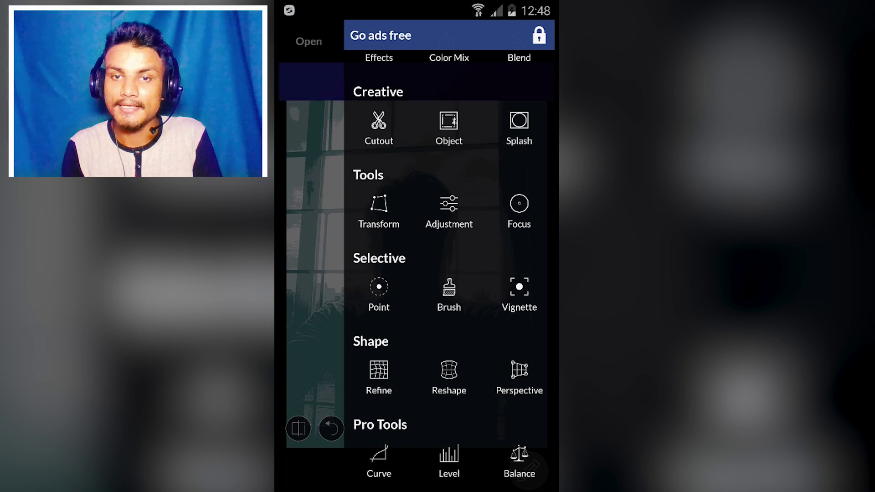
scroll(449, 273, up, 5)
scroll(448, 274, down, 5)
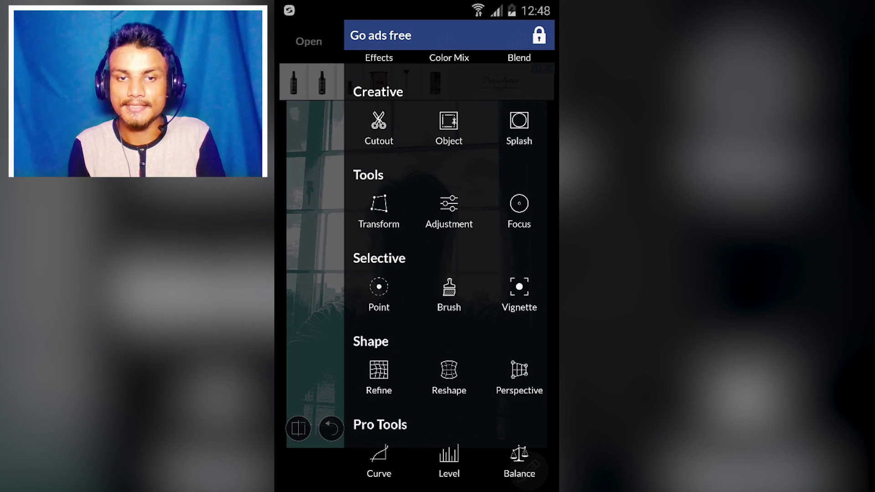
scroll(449, 274, up, 3)
scroll(448, 273, up, 2)
scroll(448, 273, up, 2)
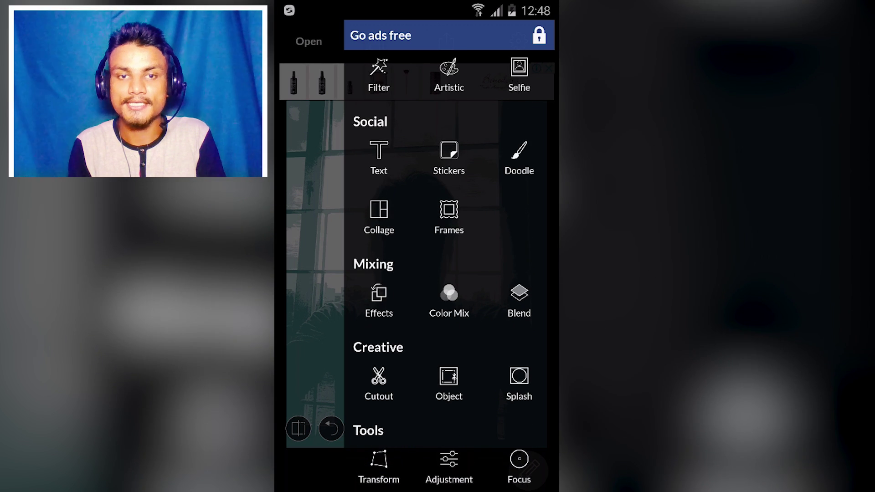
scroll(449, 273, up, 2)
scroll(448, 273, down, 2)
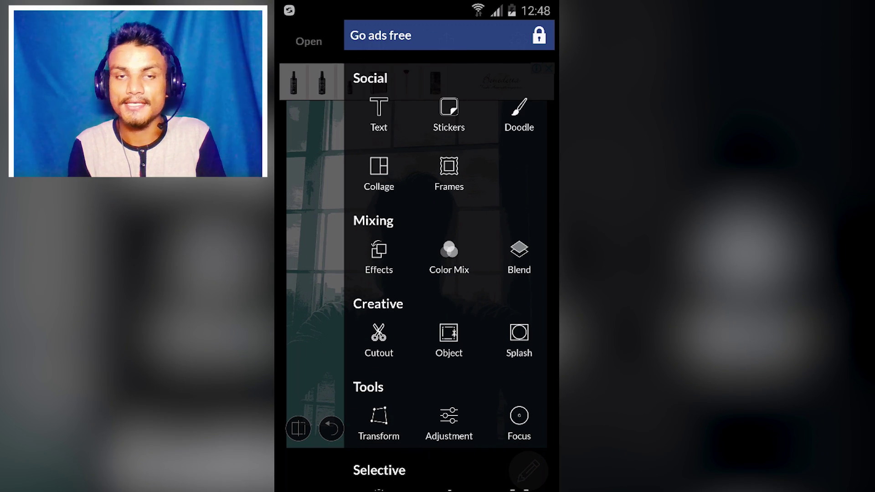
scroll(448, 273, up, 2)
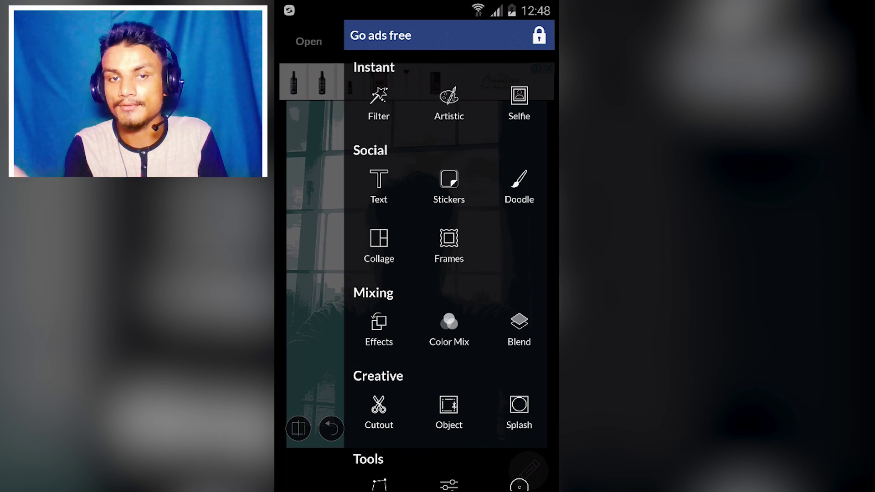
scroll(449, 274, down, 2)
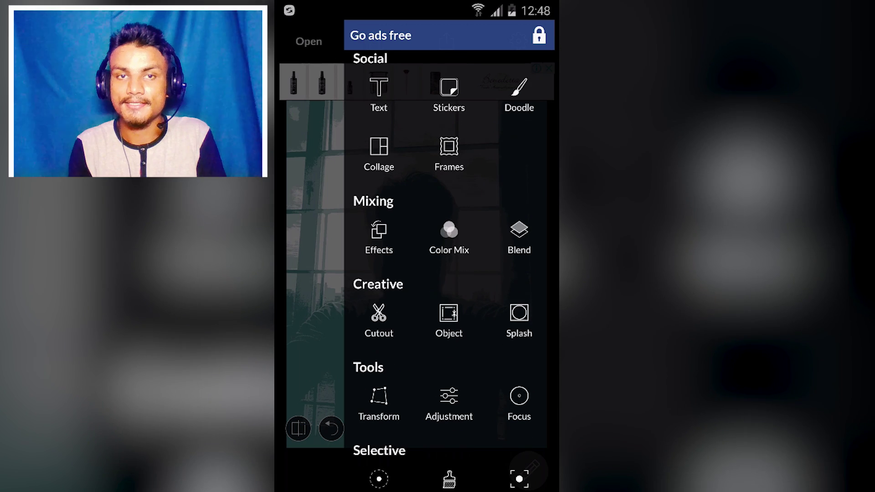
scroll(448, 273, up, 2)
Open the photo filters to preview Grunge among the Daily presets
click(377, 98)
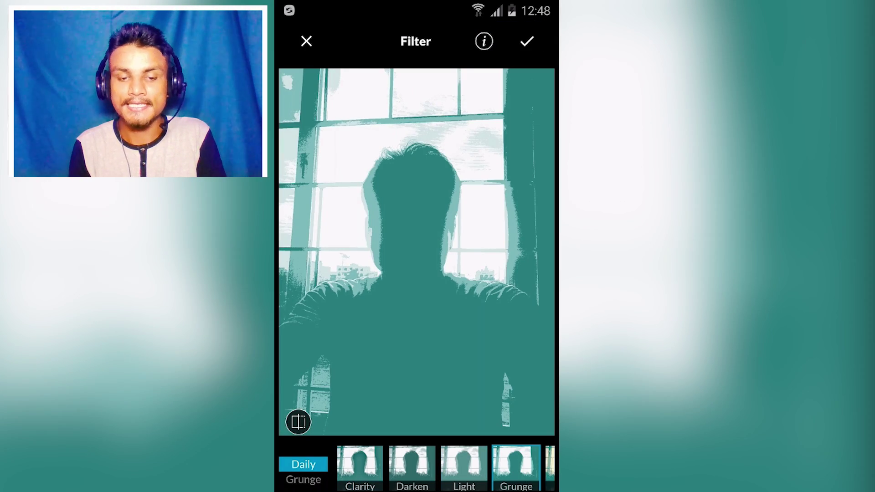
drag(513, 464, 421, 465)
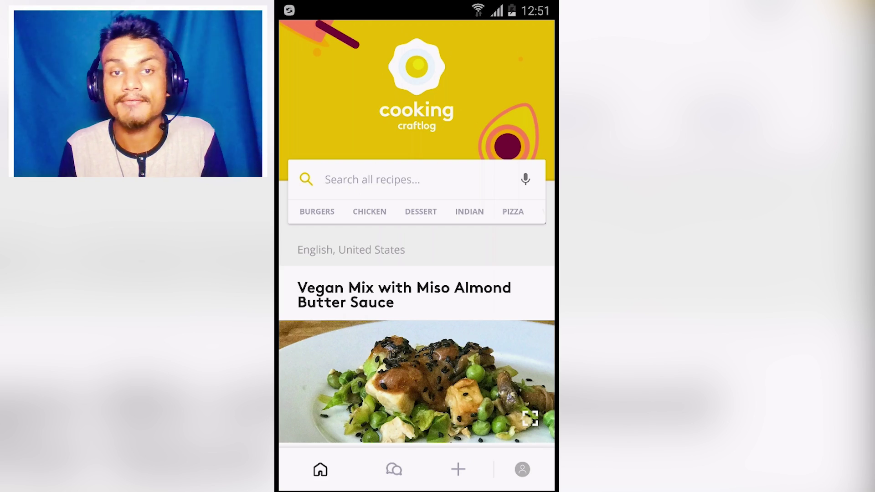
scroll(417, 308, down, 3)
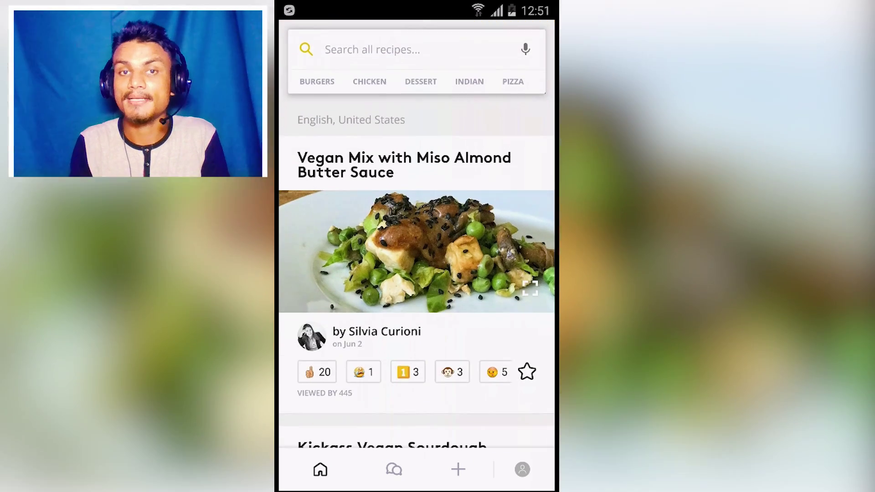
scroll(416, 273, up, 3)
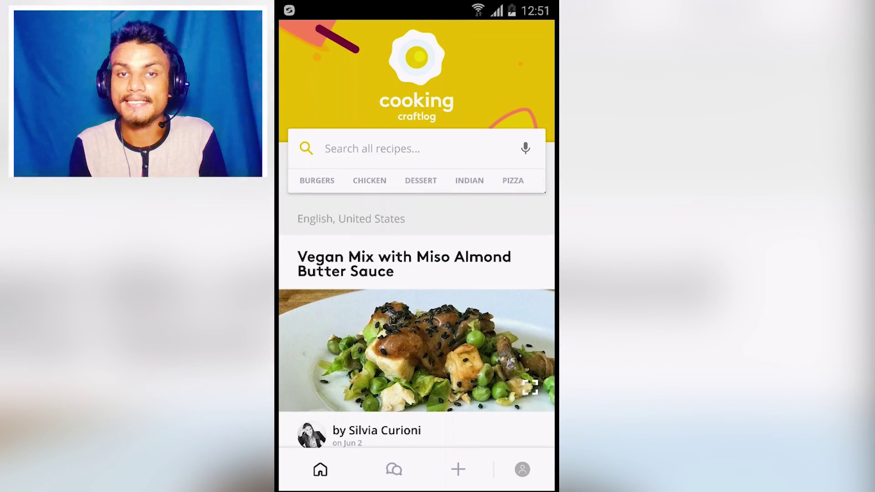
scroll(416, 273, down, 1)
scroll(416, 273, up, 3)
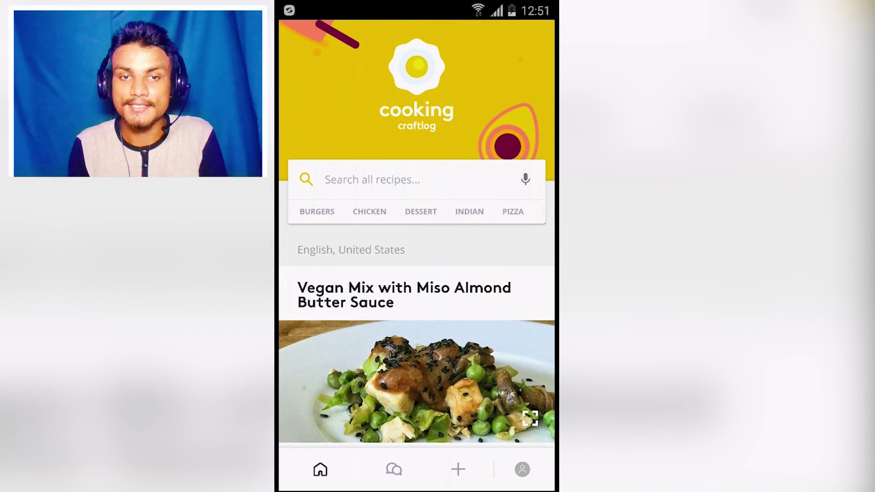
scroll(417, 273, down, 3)
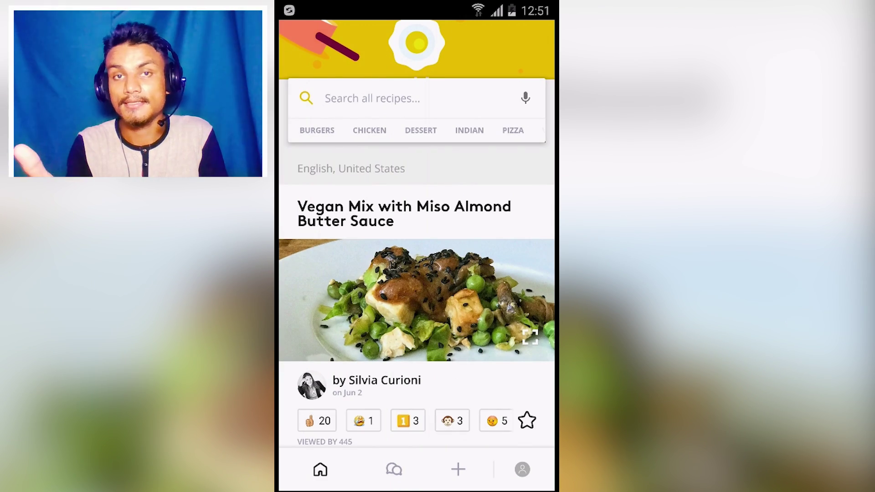
scroll(417, 273, down, 2)
scroll(416, 274, down, 2)
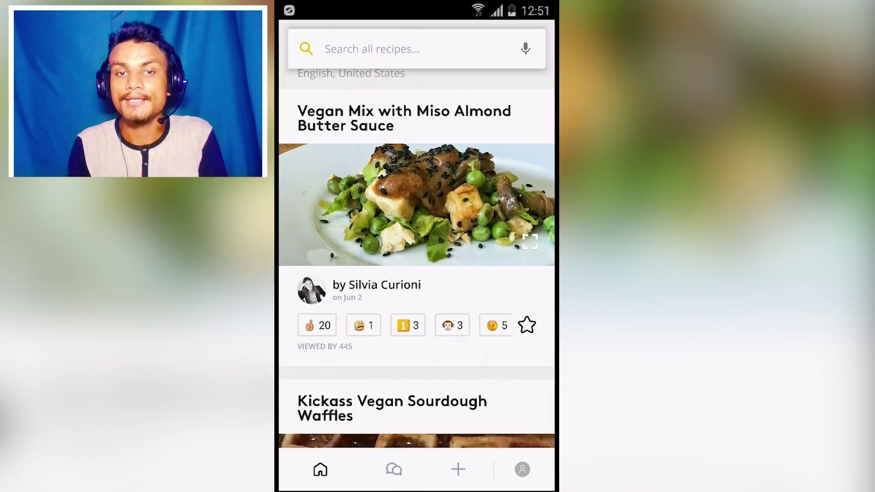
scroll(417, 274, down, 2)
scroll(416, 273, down, 1)
scroll(416, 274, down, 2)
scroll(417, 274, down, 3)
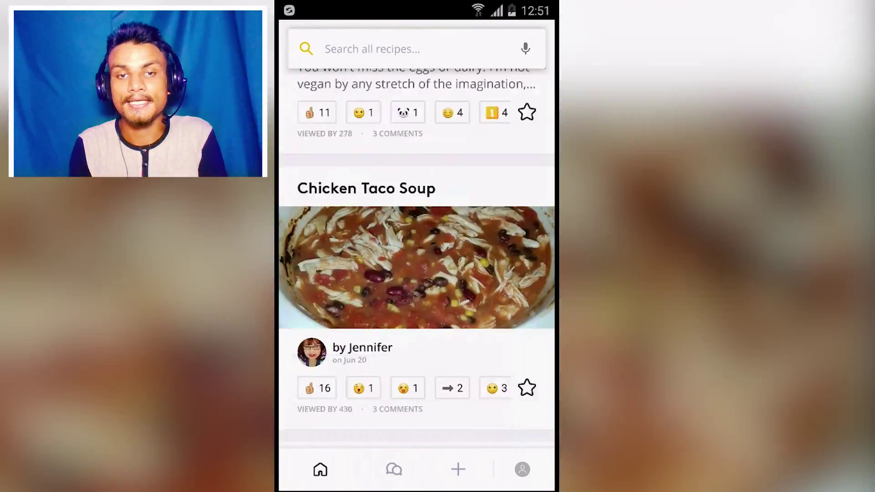
scroll(417, 273, down, 3)
scroll(417, 273, down, 3)
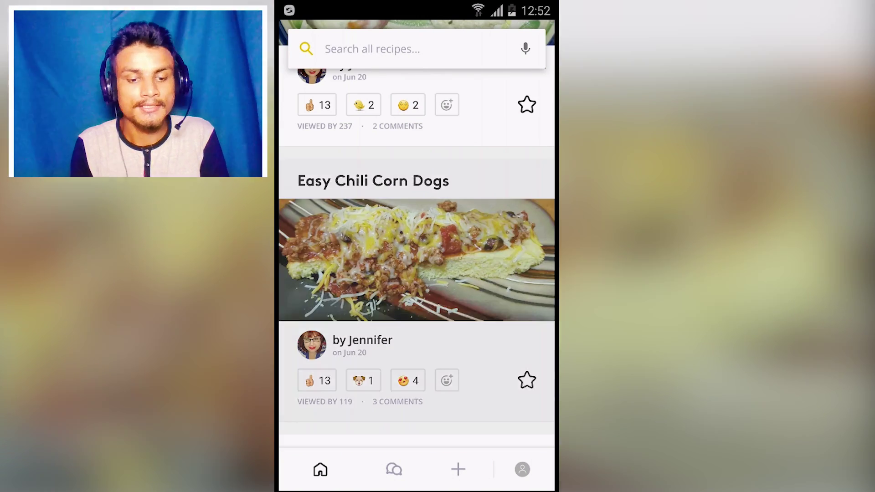
scroll(416, 273, down, 2)
Open Jennifer's Easy Chili Corn Dogs recipe to read its ingredients and steps
click(416, 205)
scroll(416, 274, down, 2)
scroll(416, 273, down, 2)
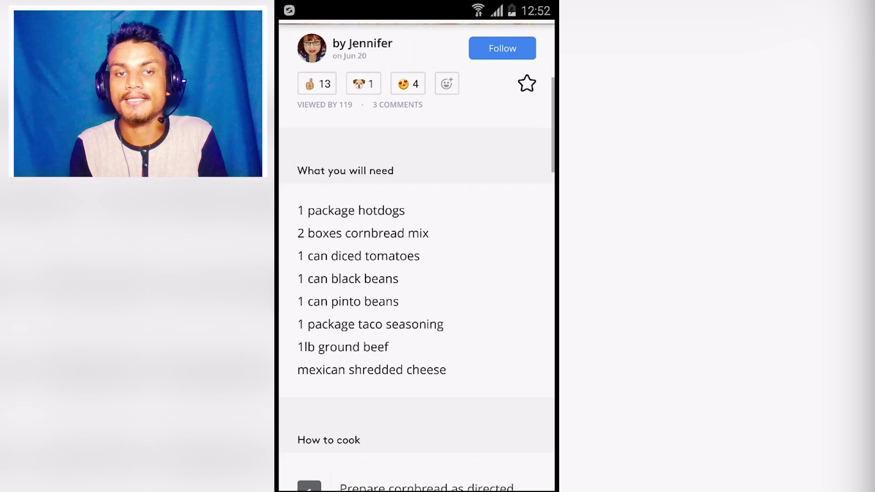
scroll(416, 274, down, 1)
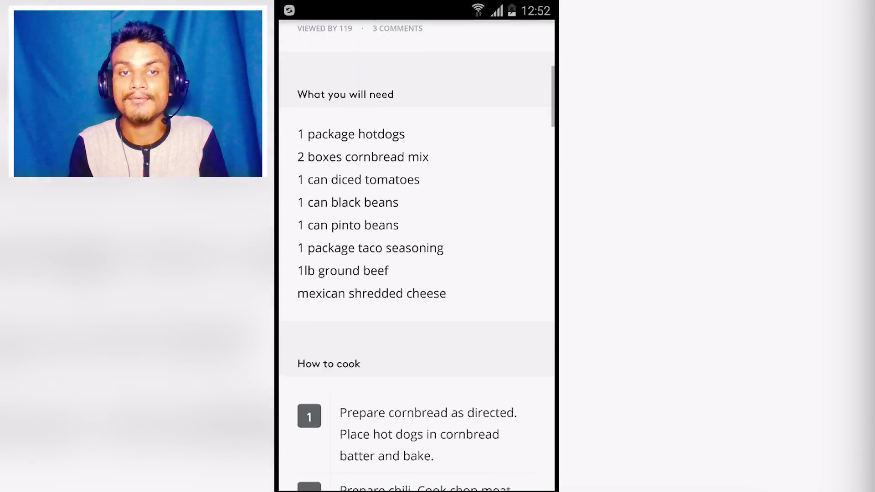
scroll(417, 273, down, 1)
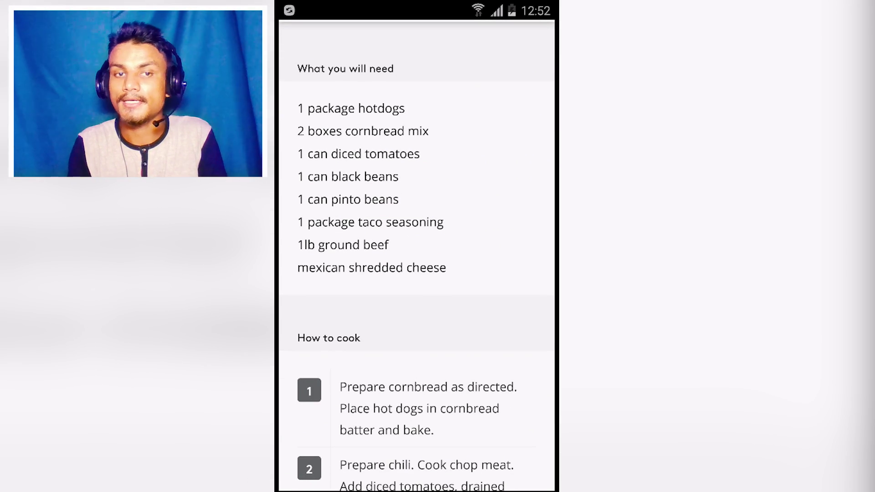
scroll(416, 274, down, 1)
scroll(417, 273, up, 2)
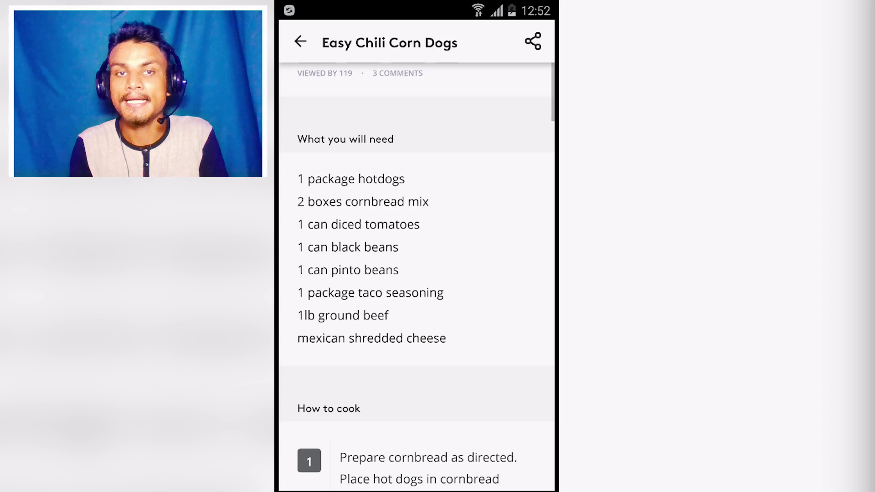
scroll(417, 274, down, 1)
scroll(416, 273, down, 2)
scroll(416, 273, down, 1)
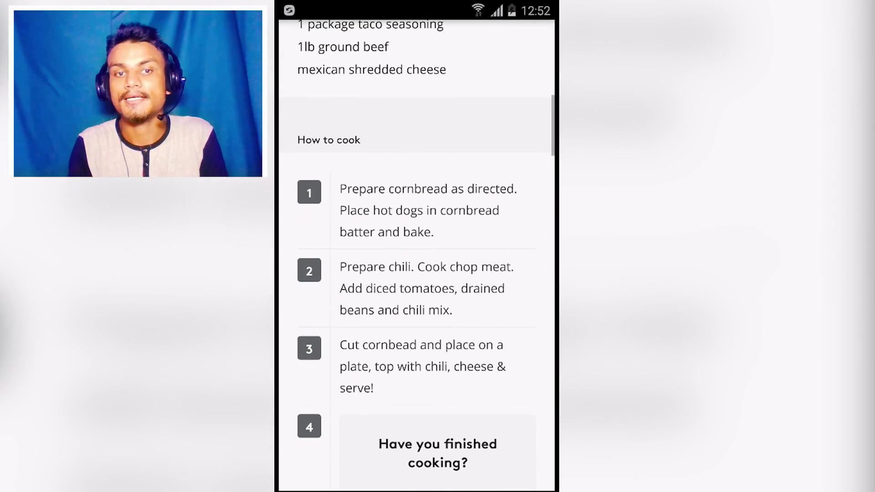
scroll(416, 274, down, 2)
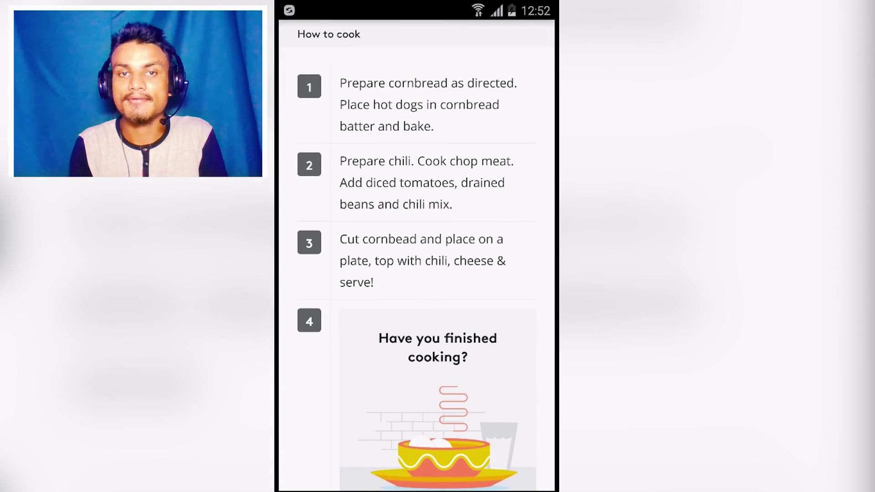
scroll(417, 274, down, 2)
scroll(416, 274, down, 2)
Go back from the corn dog recipe to the Craftlog feed
key(Escape)
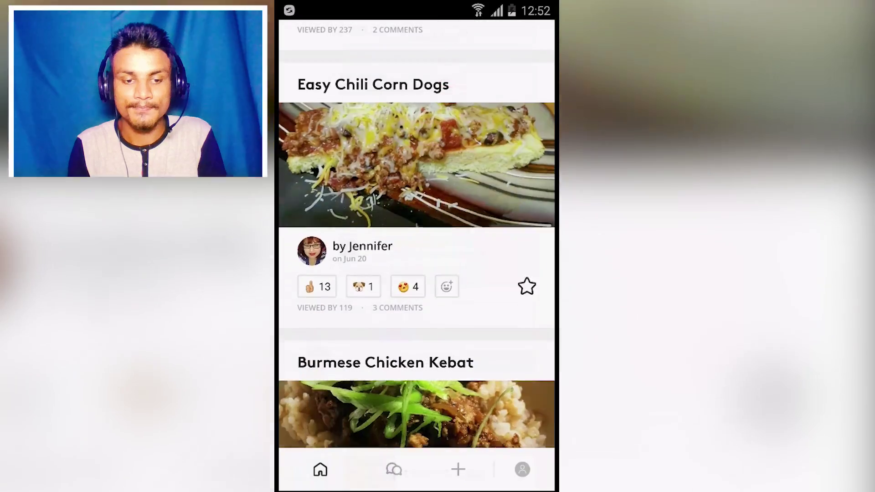
scroll(417, 273, up, 3)
scroll(417, 274, down, 2)
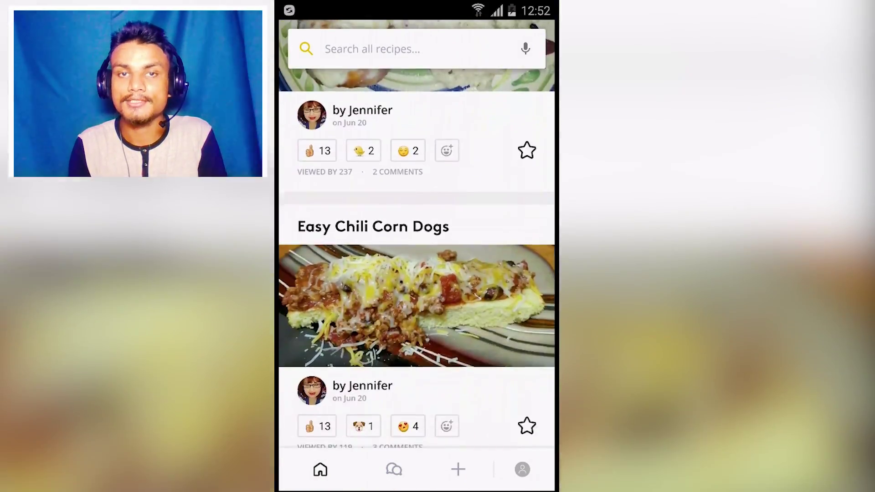
scroll(417, 274, down, 4)
scroll(416, 274, up, 2)
scroll(416, 274, up, 1)
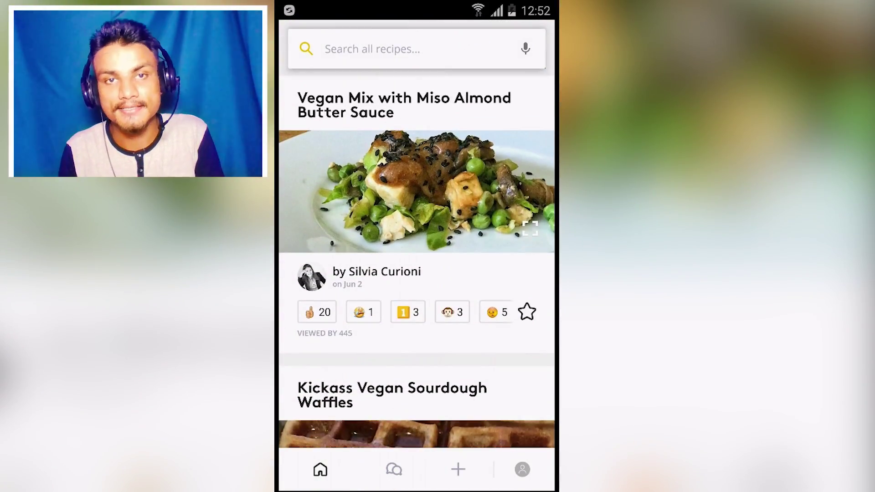